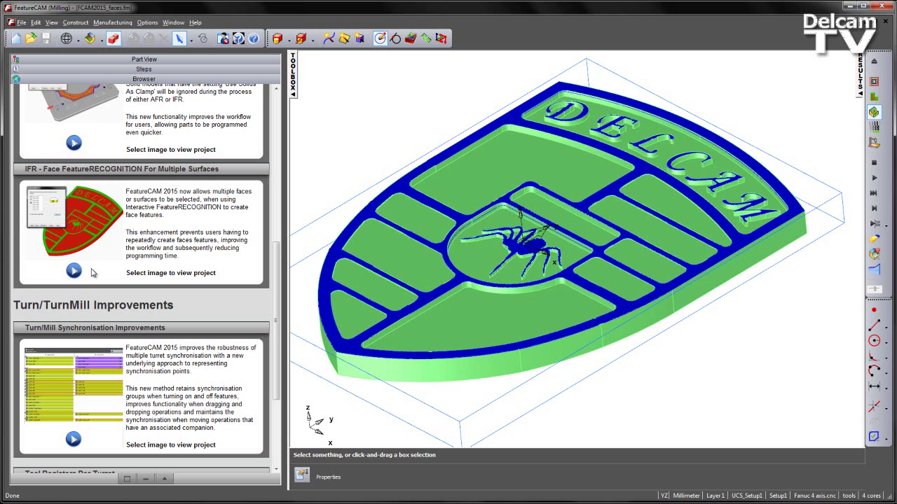
# Show the part's feature tree and examine the top faces of the shield, spider and lettering in front and isometric views.
pyautogui.click(120, 61)
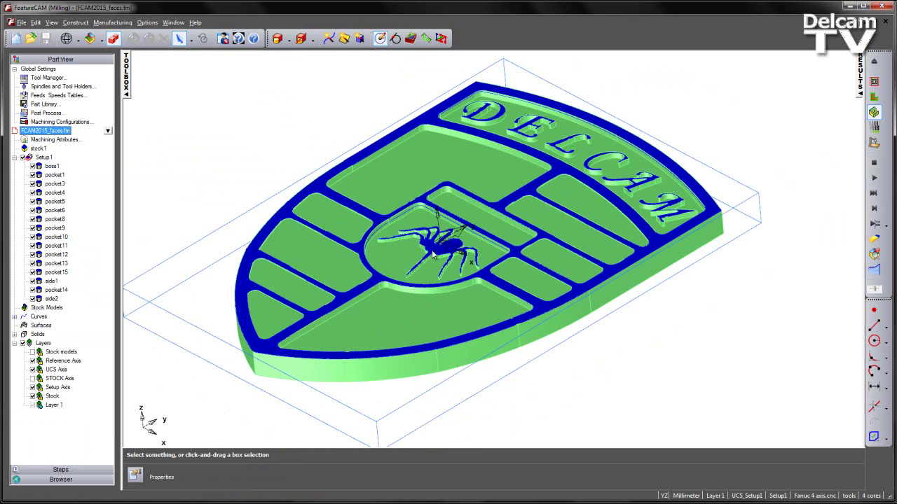
pyautogui.moveTo(362, 269); pyautogui.dragTo(386, 282, button='middle')
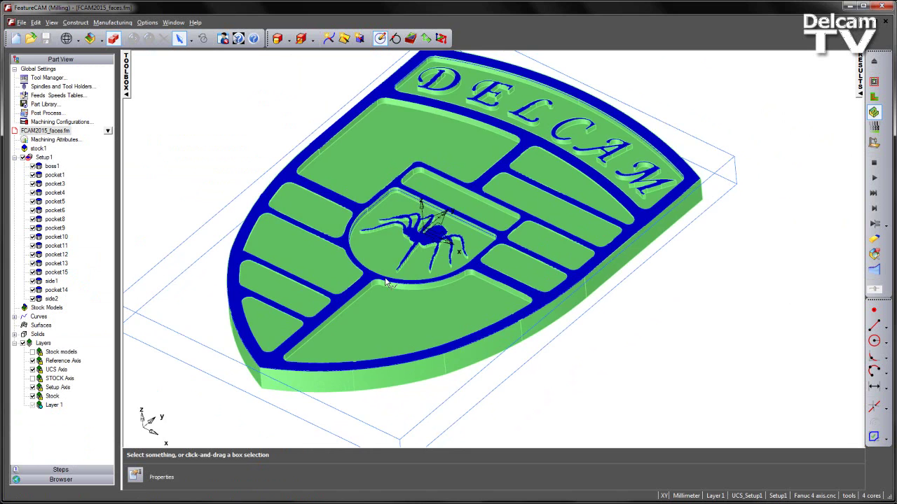
pyautogui.hotkey('ctrl', 'f')
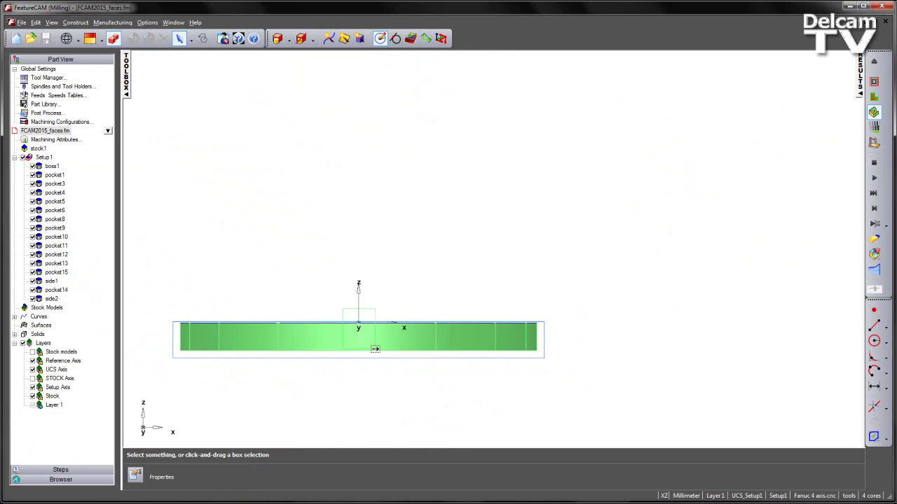
pyautogui.scroll(5, 378, 344)
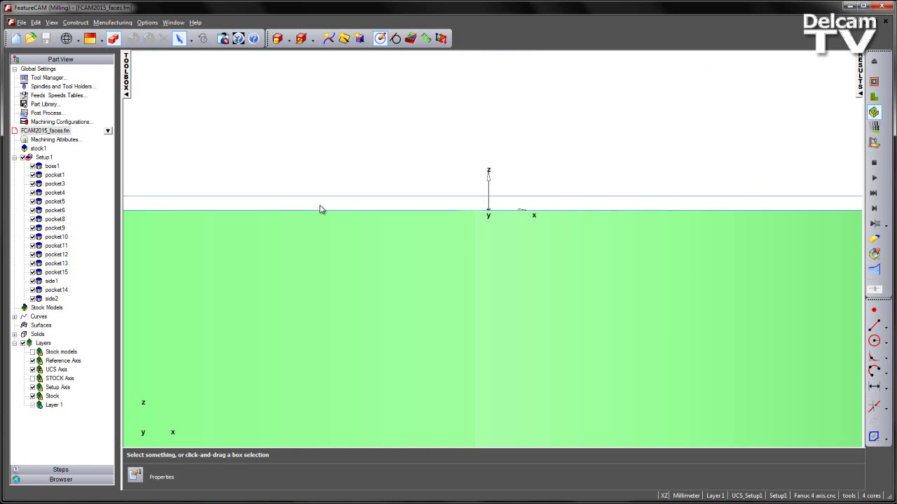
pyautogui.hotkey('ctrl', 'i')
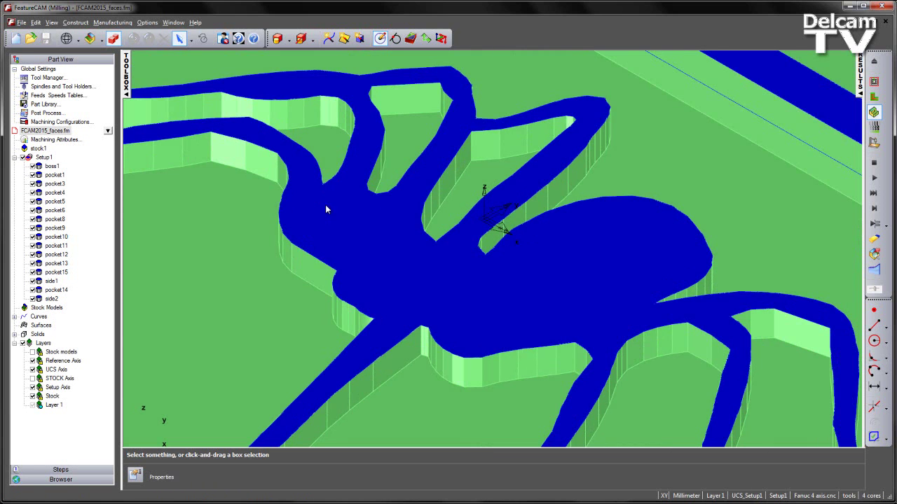
pyautogui.scroll(-5, 479, 262)
pyautogui.scroll(3, 462, 292)
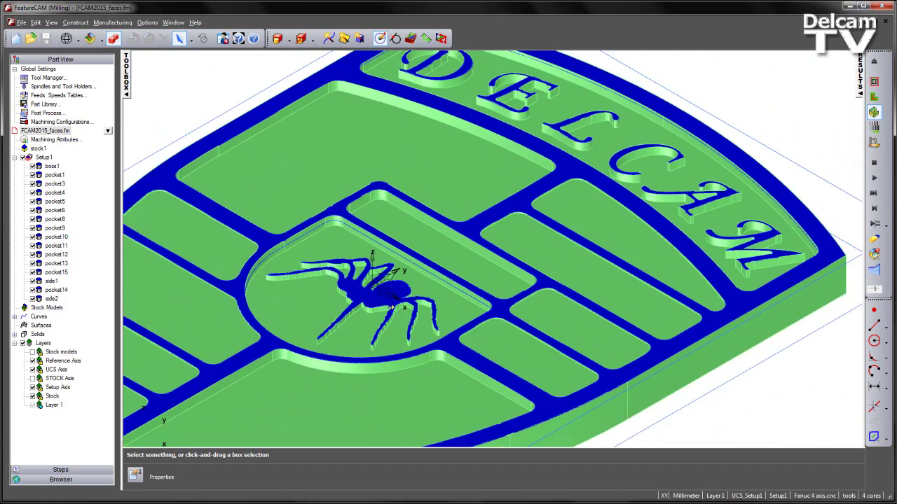
pyautogui.scroll(4, 390, 284)
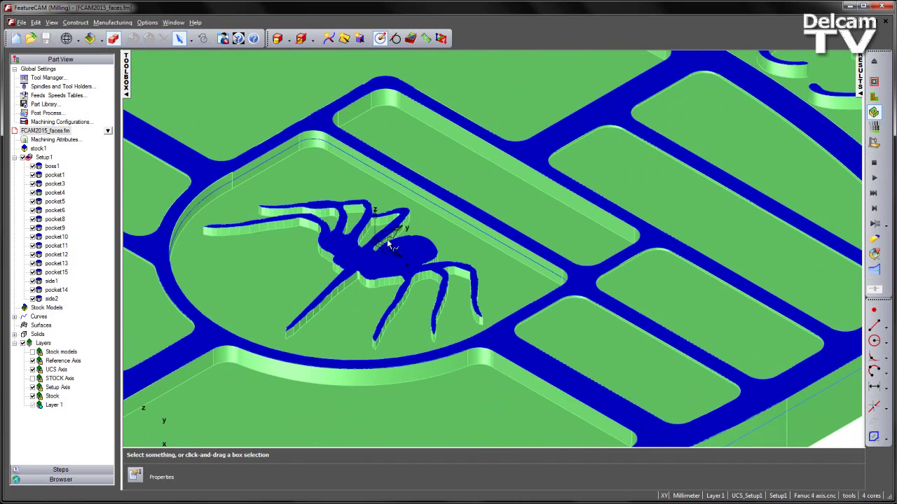
pyautogui.scroll(-3, 462, 234)
pyautogui.scroll(3, 430, 259)
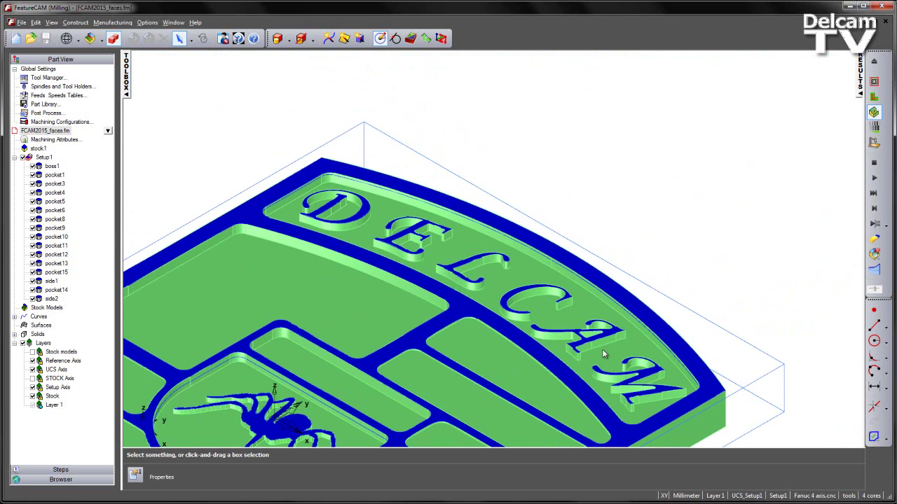
pyautogui.scroll(-3, 457, 355)
pyautogui.scroll(2, 550, 274)
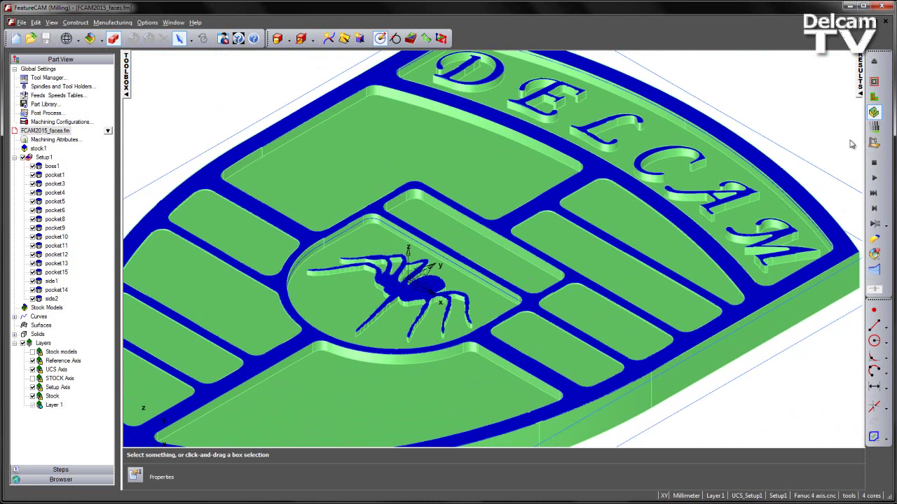
# Run the 3D machining simulation, examine the unfaced tops of the shield, spider and lettering, and eject the simulation.
pyautogui.click(874, 179)
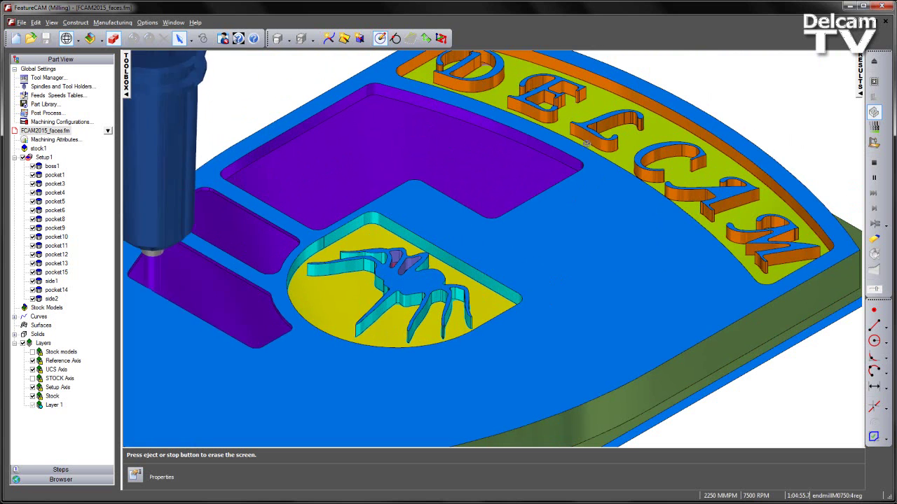
pyautogui.scroll(-3, 582, 234)
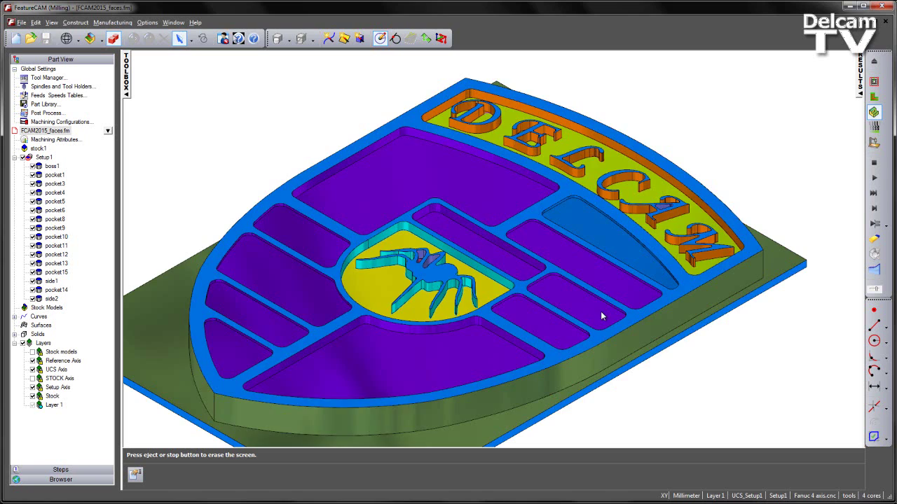
pyautogui.moveTo(600, 311); pyautogui.dragTo(406, 243, button='middle')
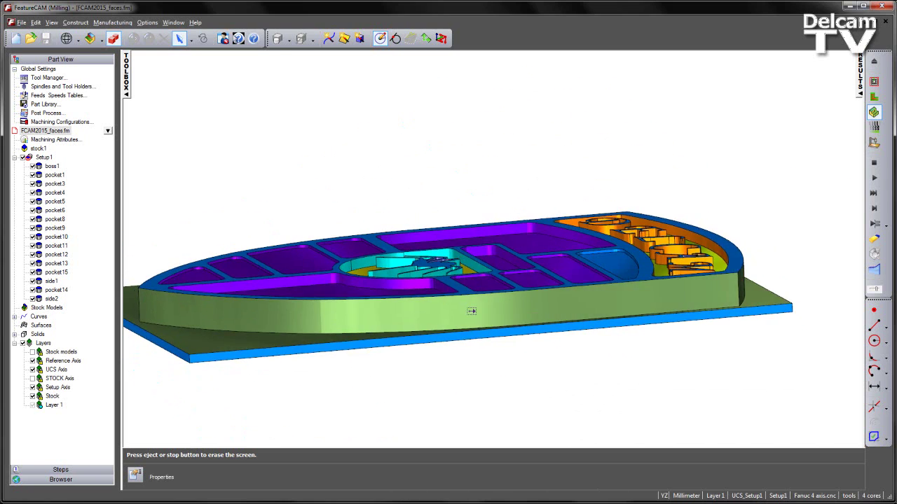
pyautogui.scroll(10, 471, 311)
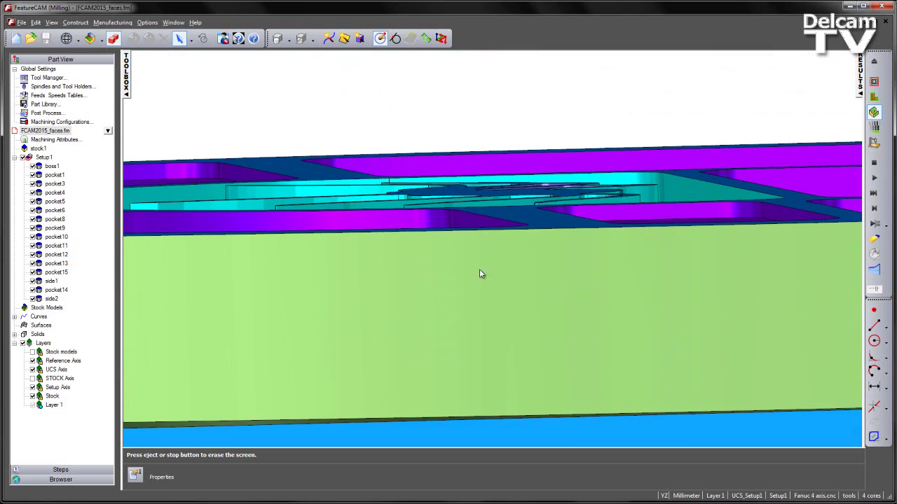
pyautogui.moveTo(447, 180); pyautogui.dragTo(506, 248, button='middle')
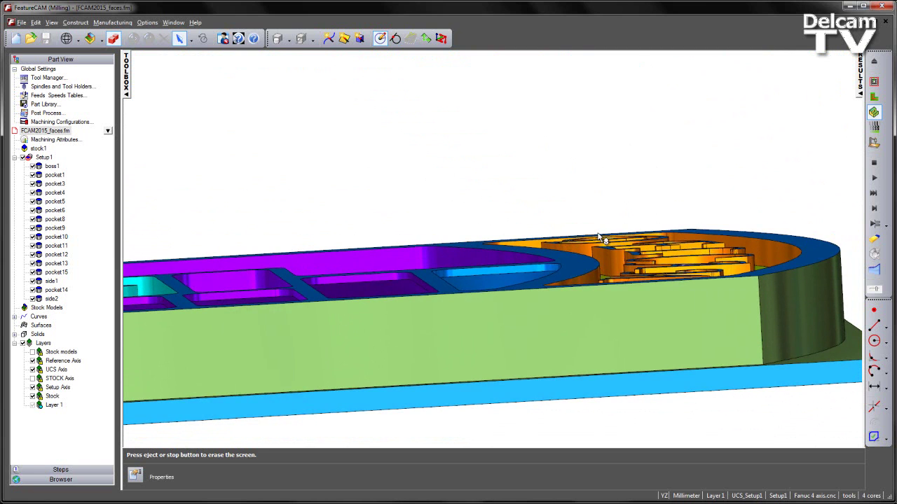
pyautogui.moveTo(601, 240); pyautogui.dragTo(611, 263, button='middle')
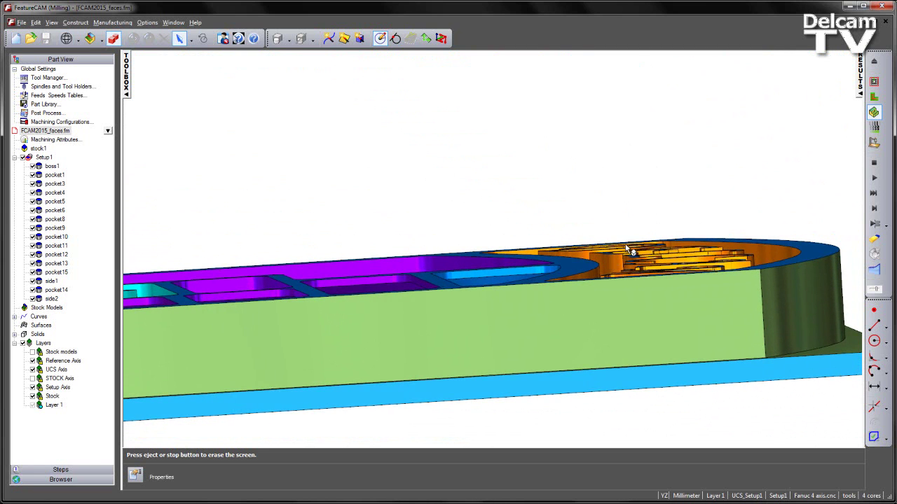
pyautogui.moveTo(501, 308); pyautogui.dragTo(643, 333, button='middle')
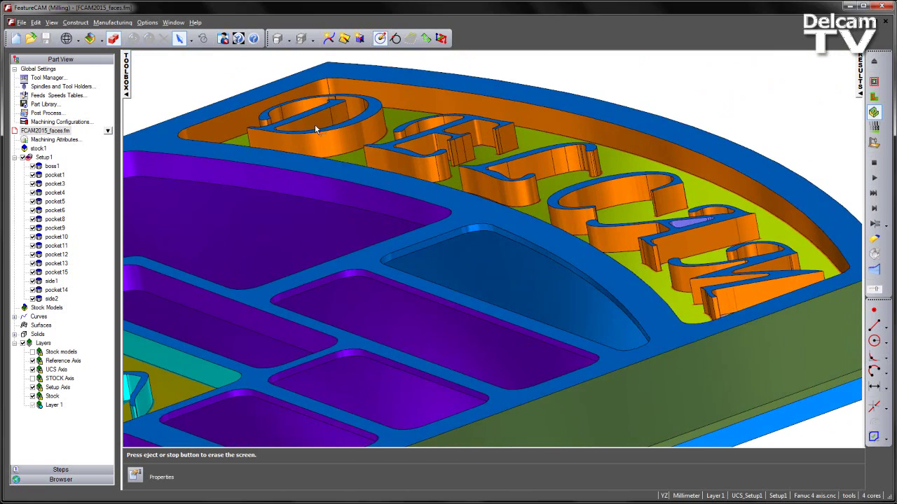
pyautogui.scroll(-5, 471, 220)
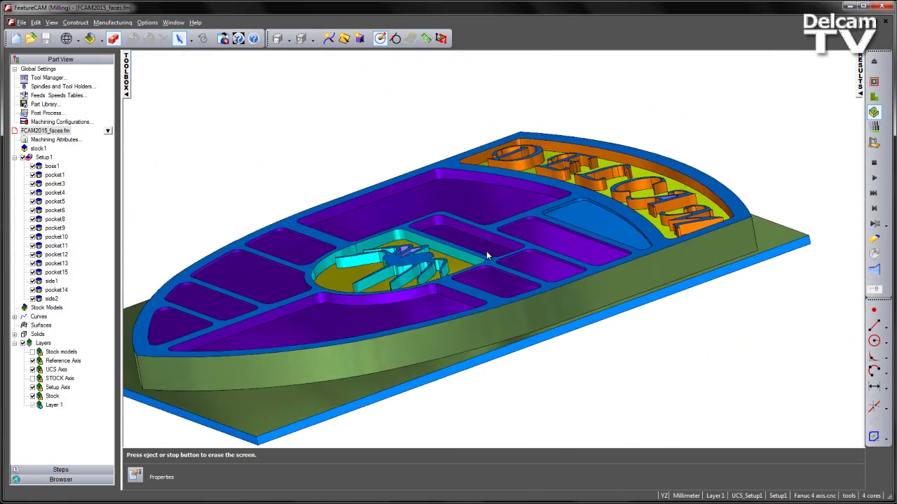
pyautogui.moveTo(486, 251); pyautogui.dragTo(495, 317, button='middle')
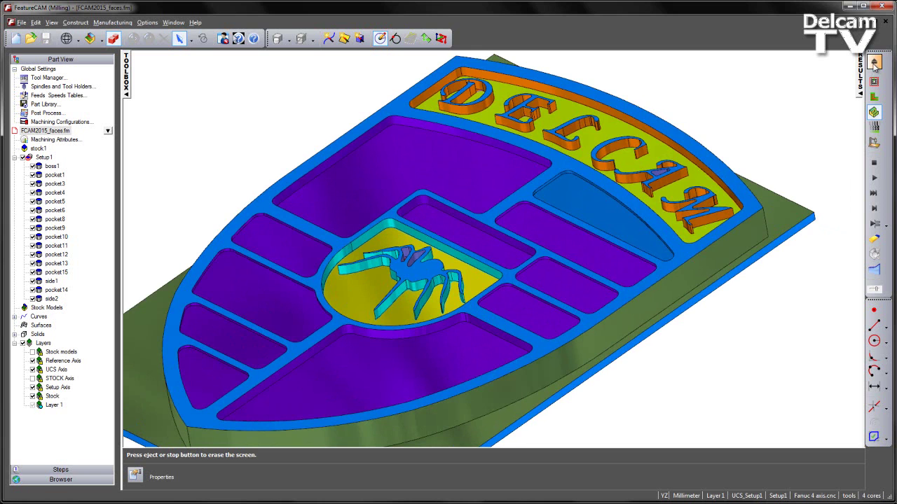
pyautogui.click(873, 63)
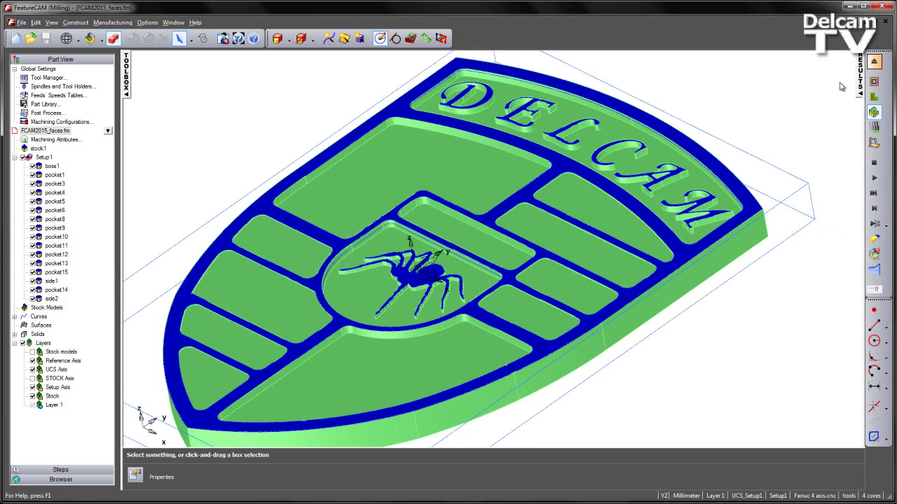
# Select the spider's top face and start a new Face feature from it, extracted with FeatureRECOGNITION.
pyautogui.click(493, 220)
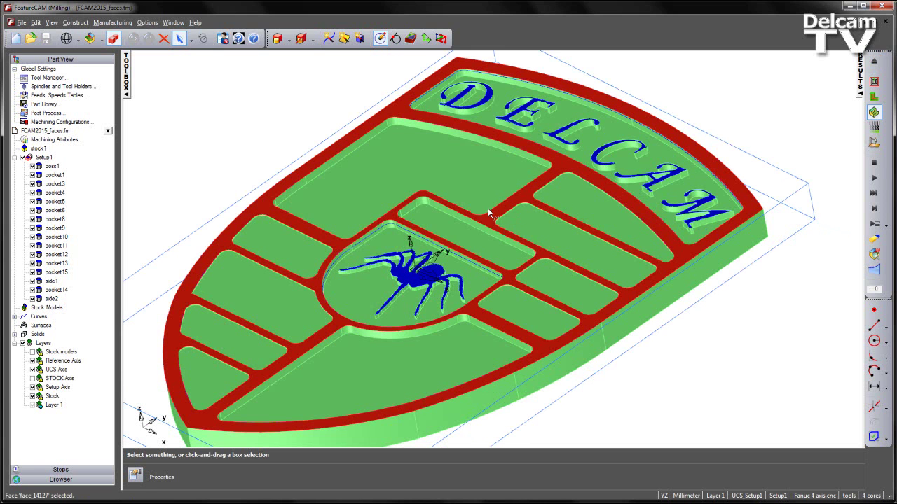
pyautogui.scroll(2, 496, 221)
pyautogui.scroll(2, 493, 214)
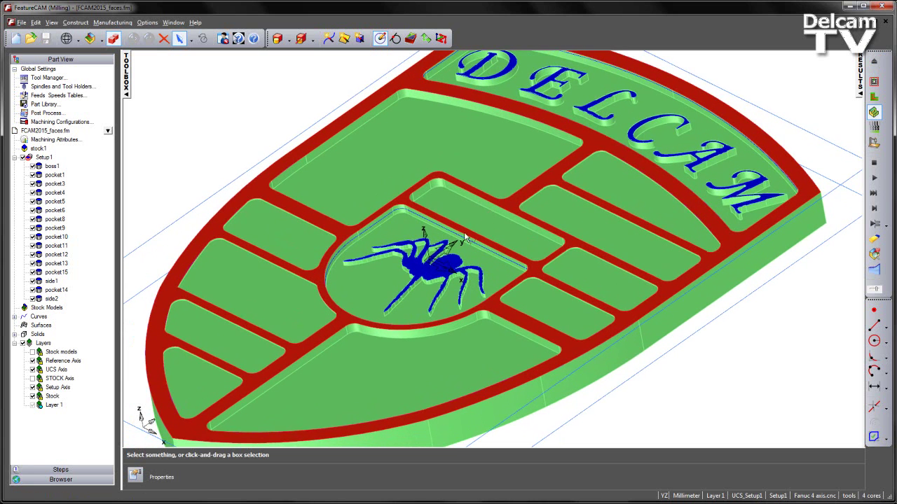
pyautogui.click(433, 274)
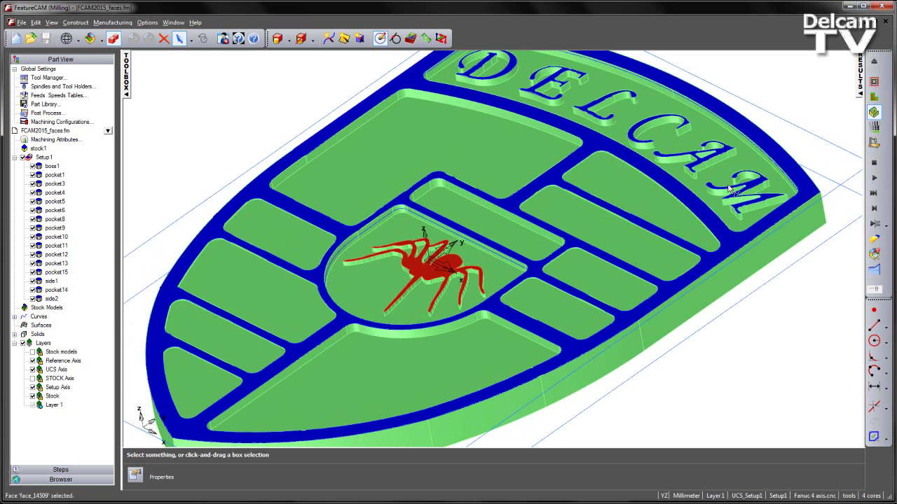
pyautogui.scroll(-2, 608, 189)
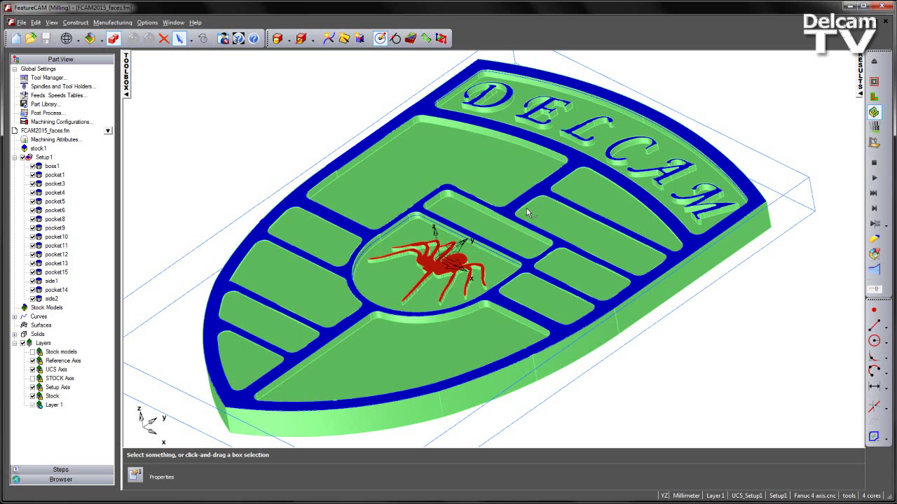
pyautogui.click(410, 39)
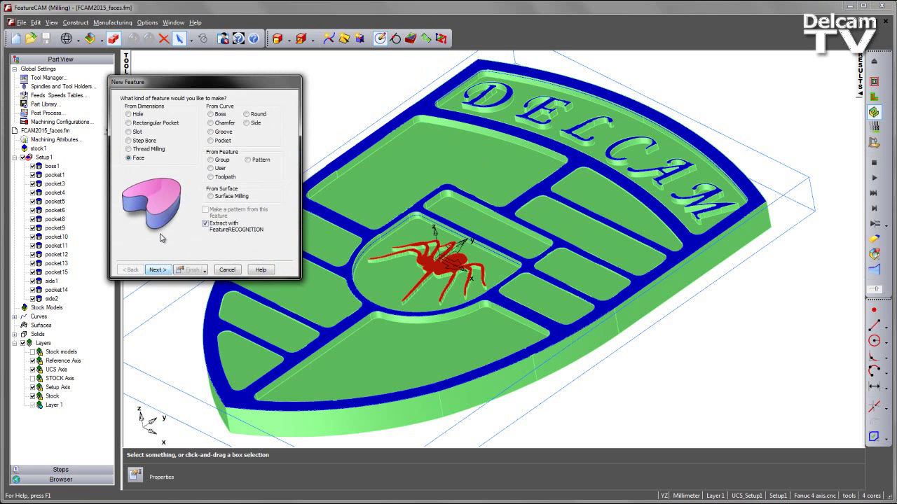
pyautogui.click(156, 270)
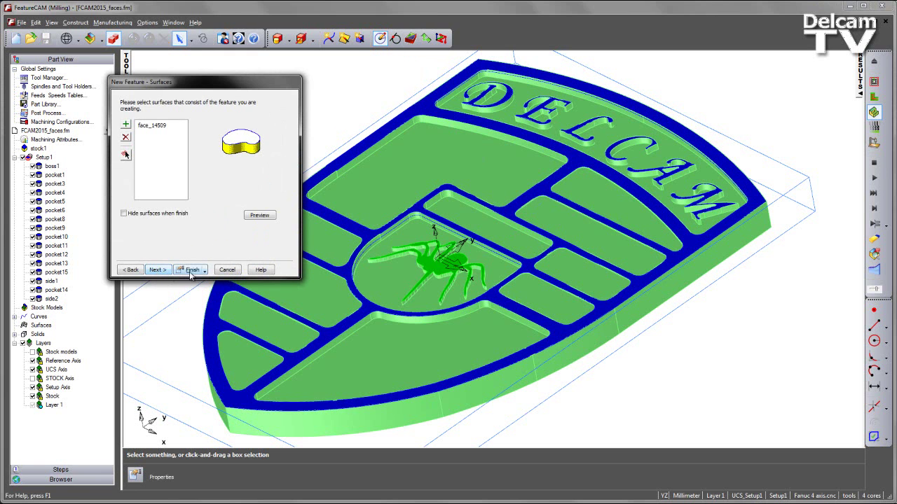
# Add the top faces of the shield rim and the DELCAM letters to the feature's surfaces and create all found features.
pyautogui.click(367, 315)
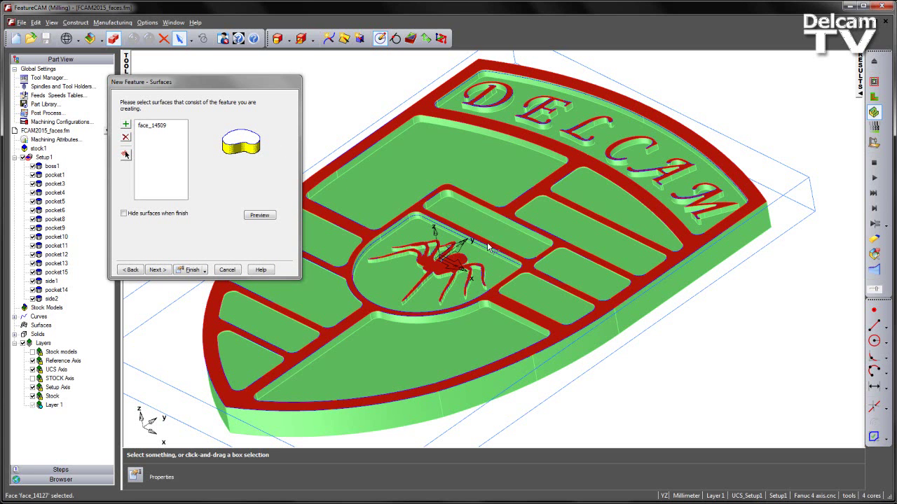
pyautogui.click(126, 125)
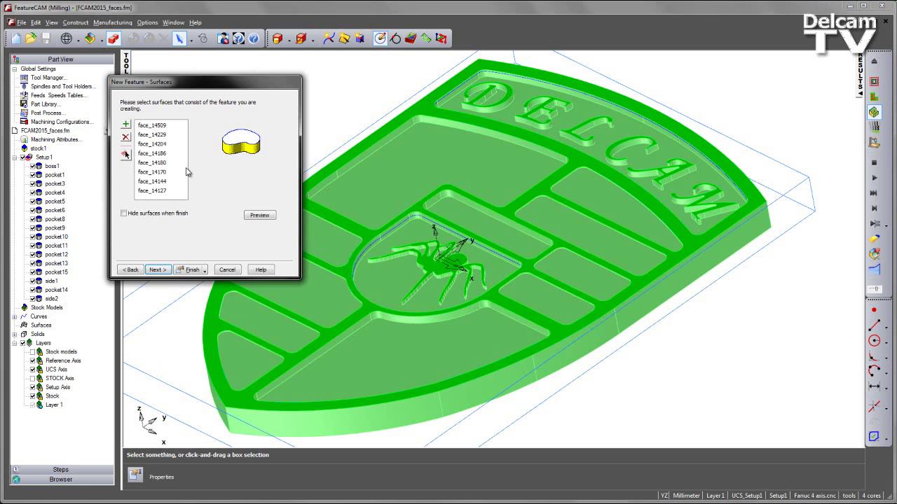
pyautogui.click(161, 270)
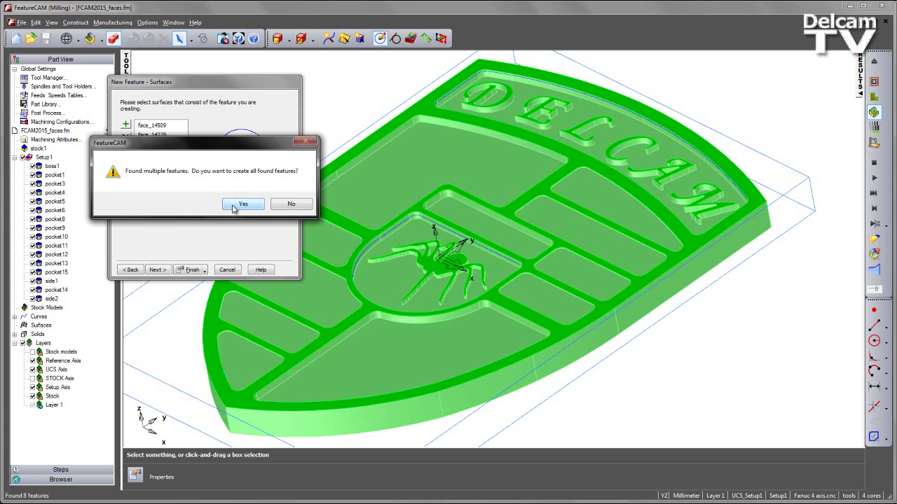
pyautogui.click(234, 208)
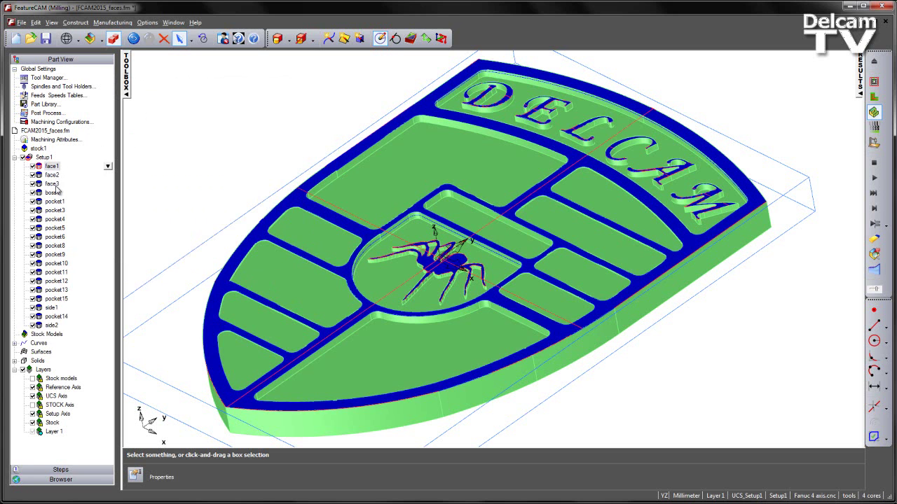
# Move the face1 finish operation ahead of the face2 and face3 operations in the operation list.
pyautogui.click(872, 82)
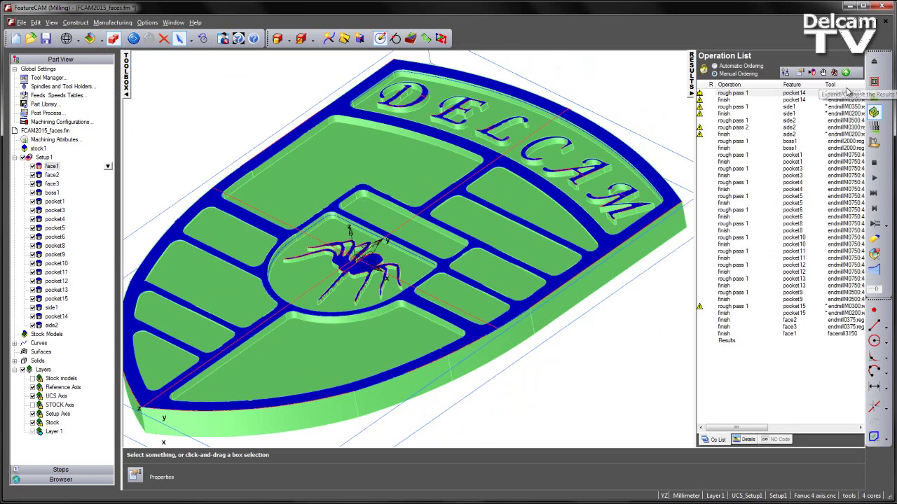
pyautogui.click(790, 334)
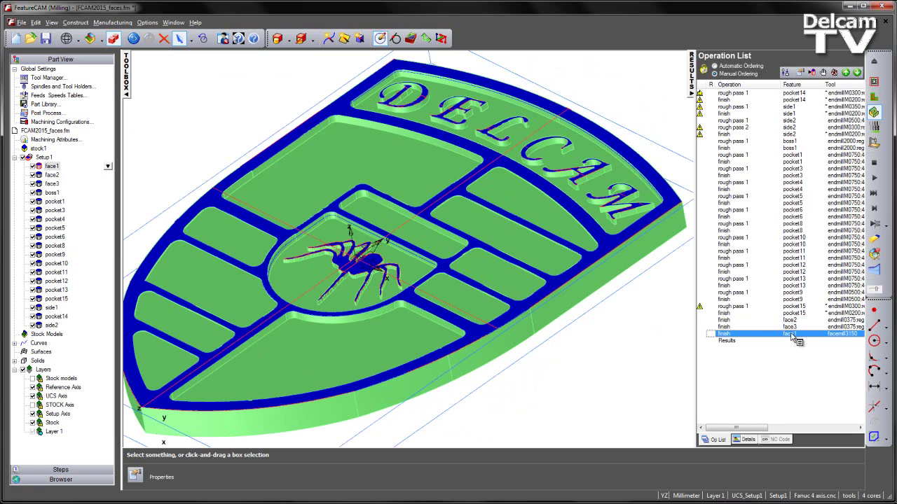
pyautogui.moveTo(790, 335); pyautogui.dragTo(790, 320)
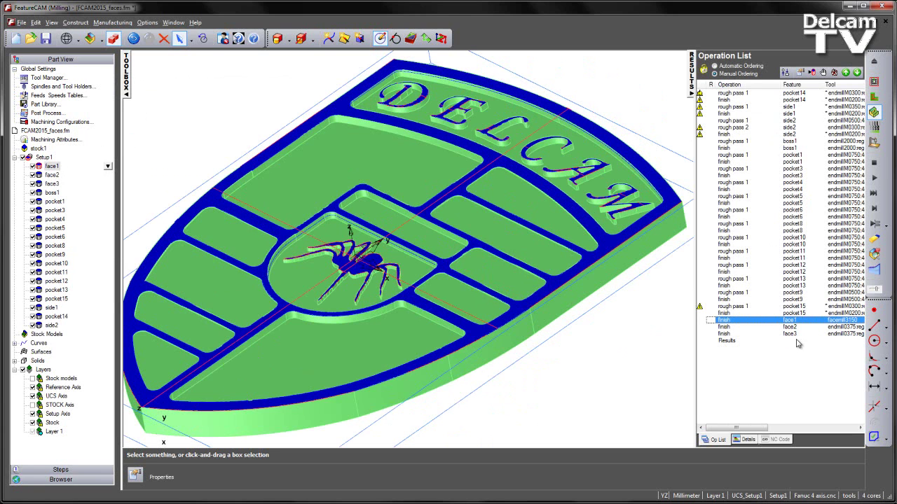
pyautogui.click(693, 85)
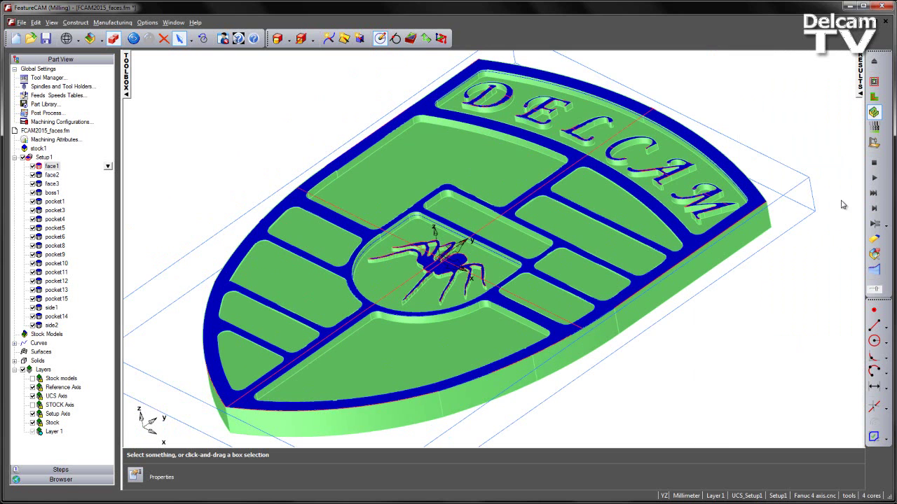
# Rerun the 3D machining simulation with the face features and examine the machined top faces from a low side angle.
pyautogui.click(875, 178)
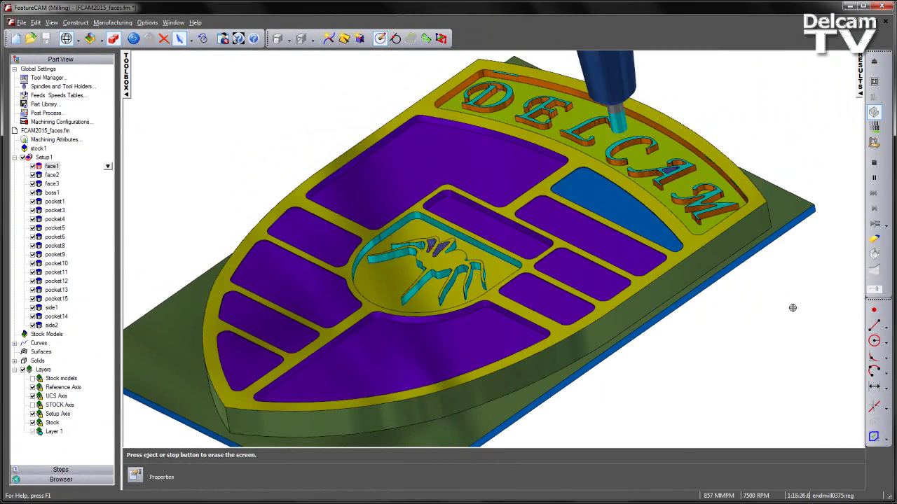
pyautogui.moveTo(795, 311); pyautogui.dragTo(444, 322)
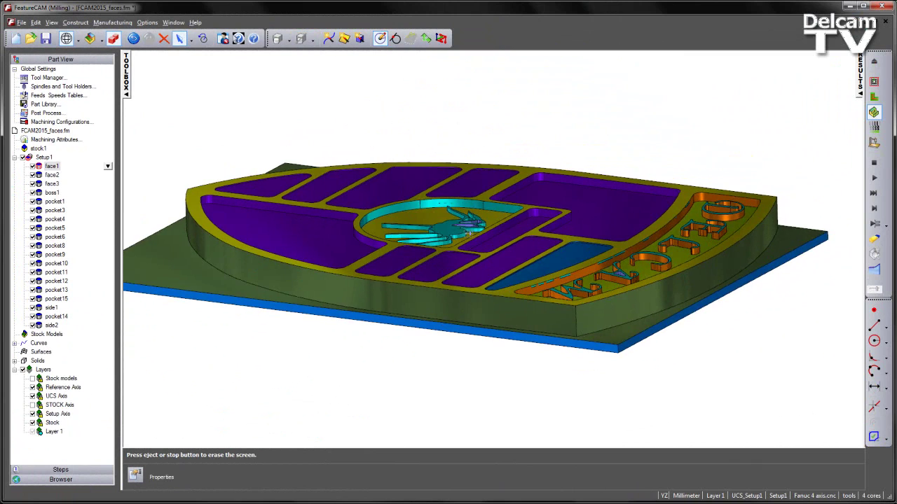
# Examine the simulated DELCAM letters and surrounding pocket walls up close from several angles, and clear the simulation.
pyautogui.scroll(5, 490, 267)
pyautogui.moveTo(476, 260); pyautogui.dragTo(435, 265)
pyautogui.moveTo(481, 290); pyautogui.dragTo(532, 288, button='middle')
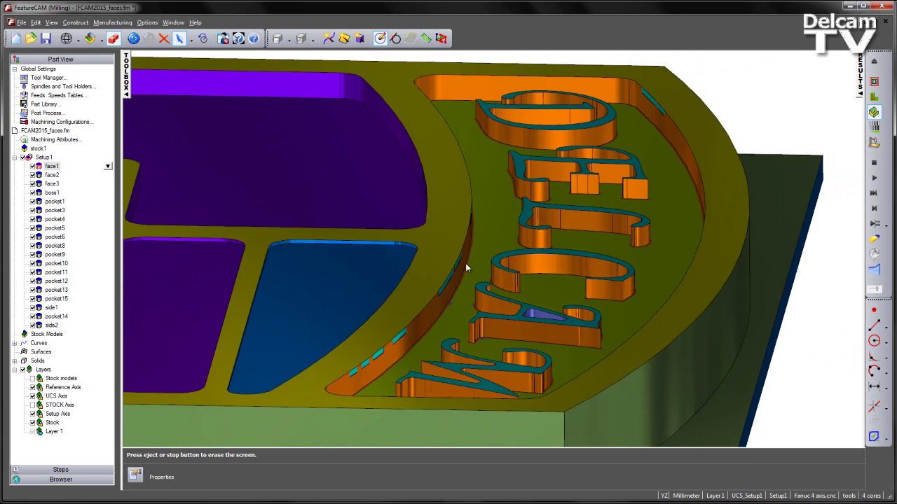
pyautogui.moveTo(471, 299); pyautogui.dragTo(484, 296, button='middle')
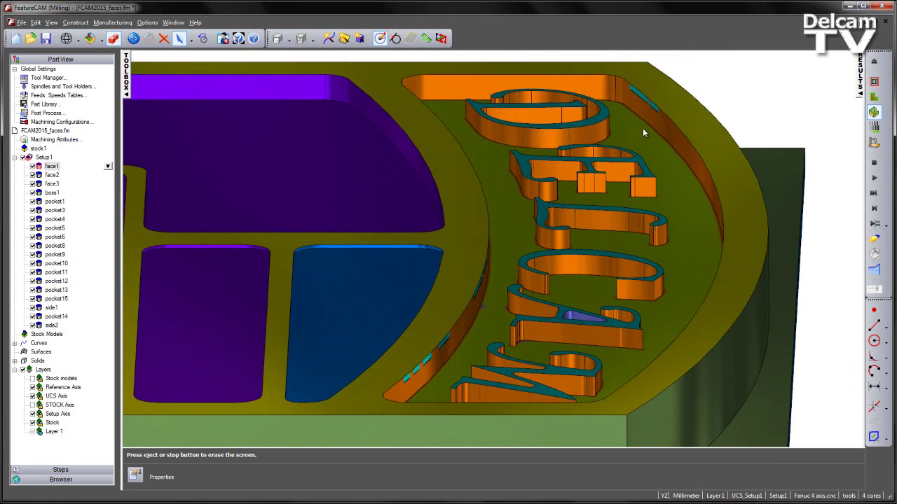
pyautogui.moveTo(510, 332); pyautogui.dragTo(503, 268, button='middle')
pyautogui.click(874, 61)
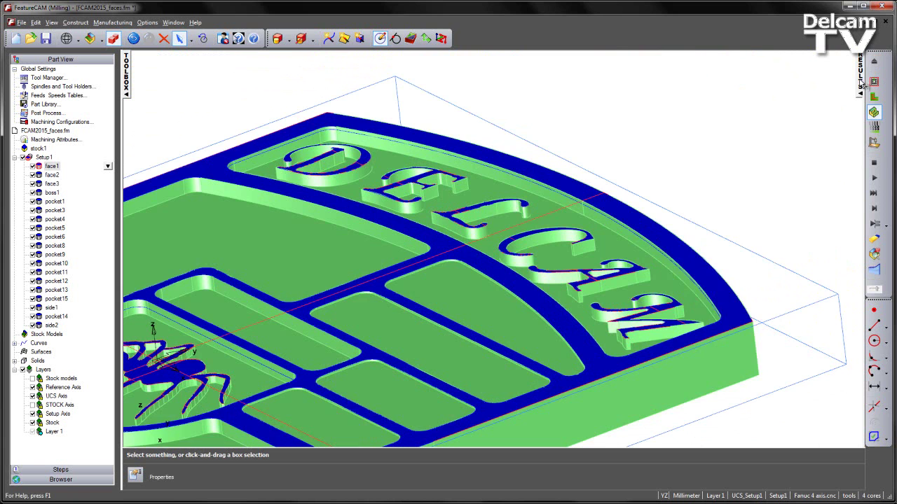
# Change the tool of the face2 finish operation to the 0.2500 diameter flat end mill endmill0250:reg.
pyautogui.click(860, 78)
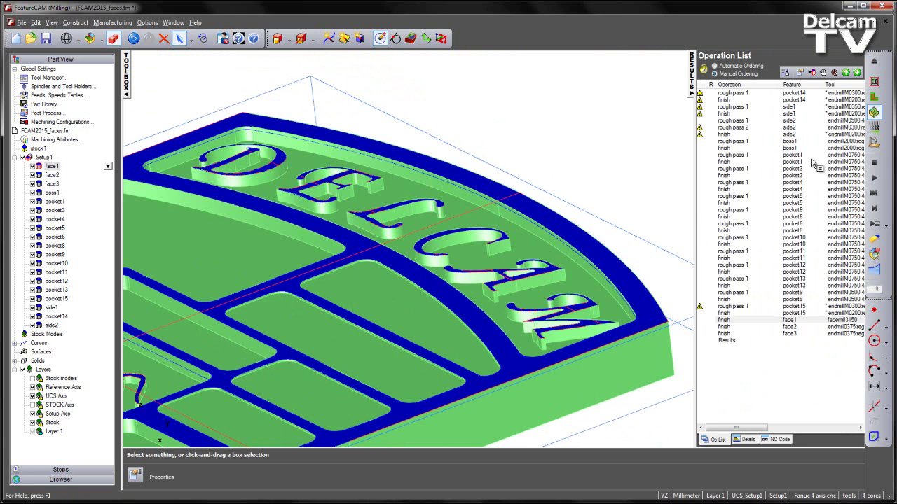
pyautogui.click(784, 328)
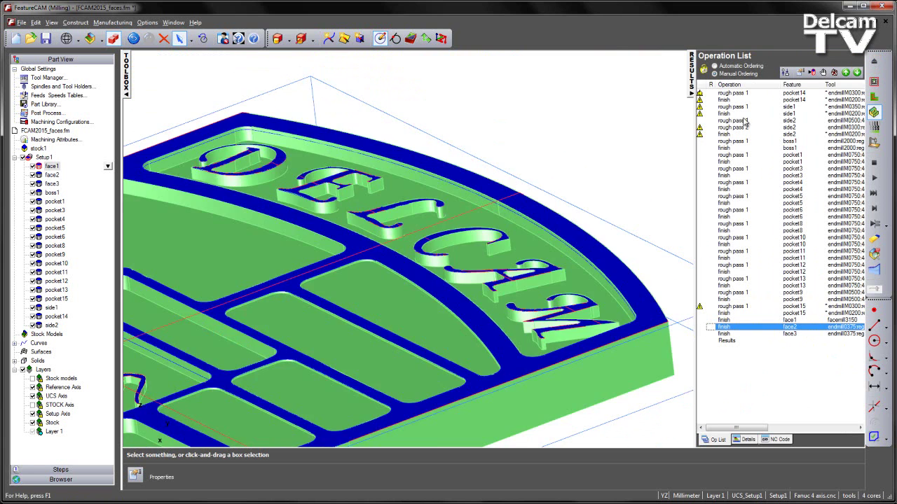
pyautogui.doubleClick(52, 175)
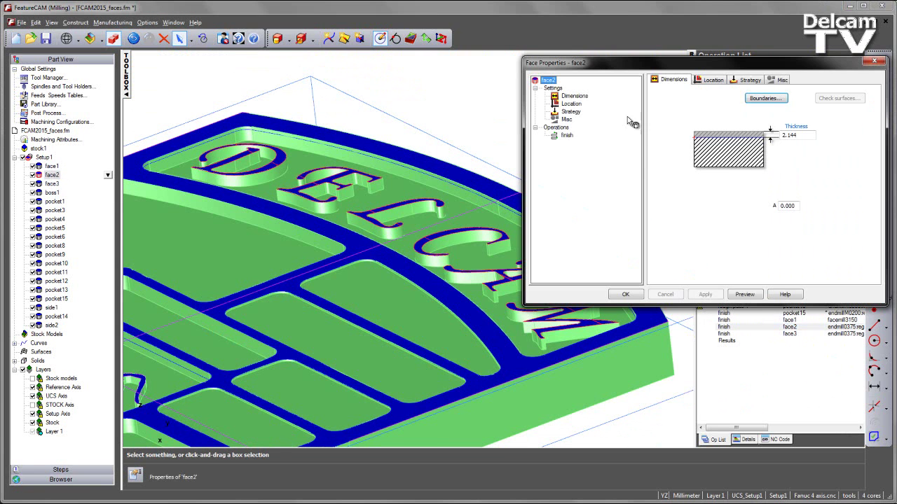
pyautogui.click(566, 136)
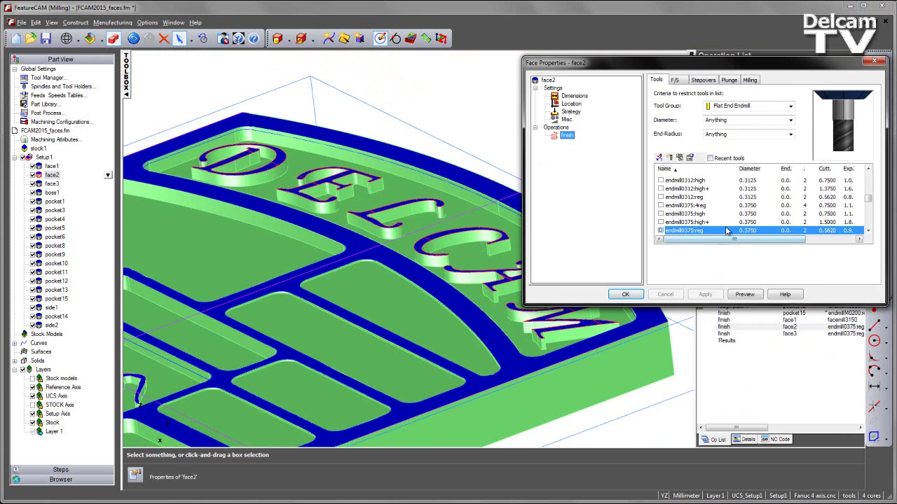
pyautogui.click(868, 170)
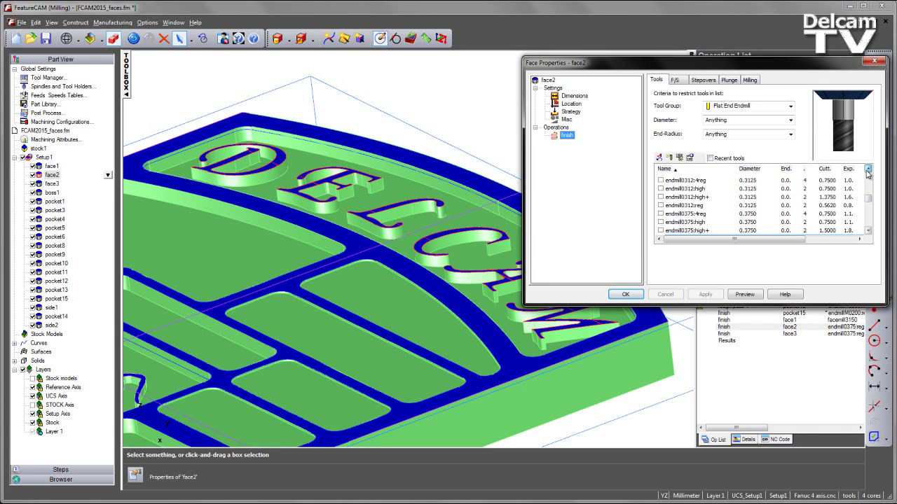
pyautogui.click(868, 170)
pyautogui.click(868, 169)
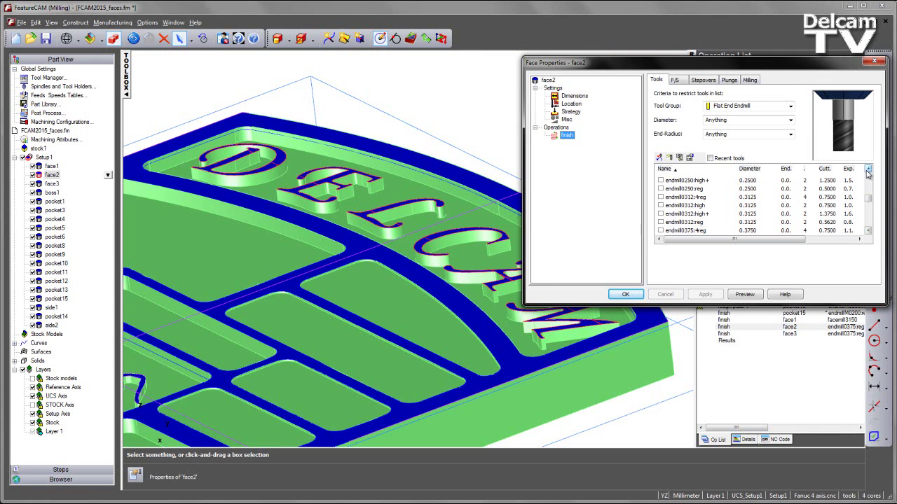
pyautogui.click(660, 189)
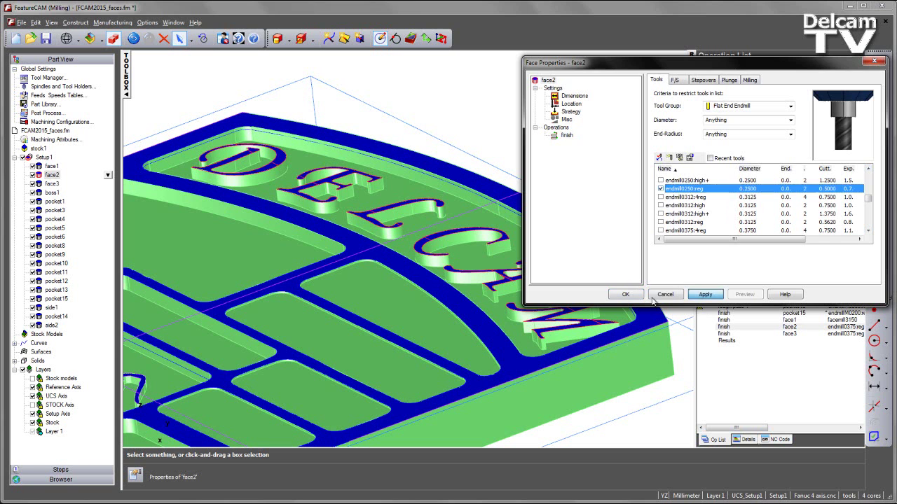
pyautogui.click(624, 295)
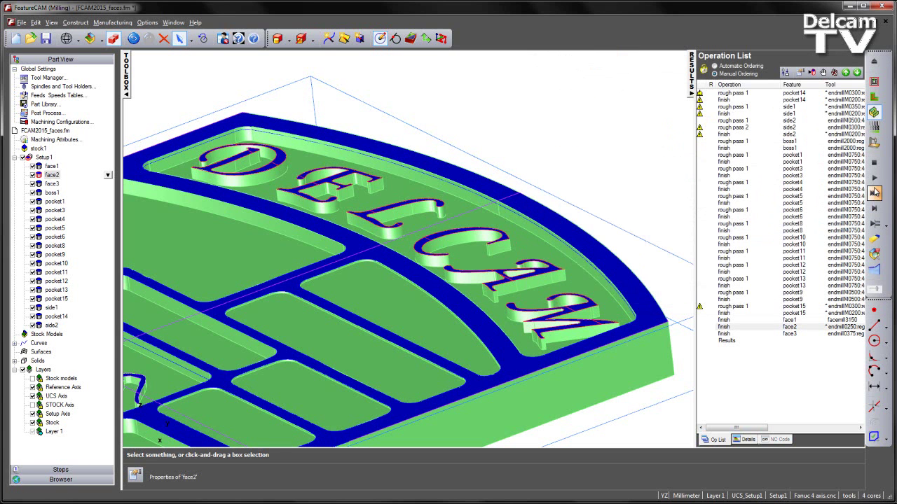
# Rerun the 3D simulation with the smaller face2 tool and inspect the pocket walls around the DELCAM letters.
pyautogui.click(874, 192)
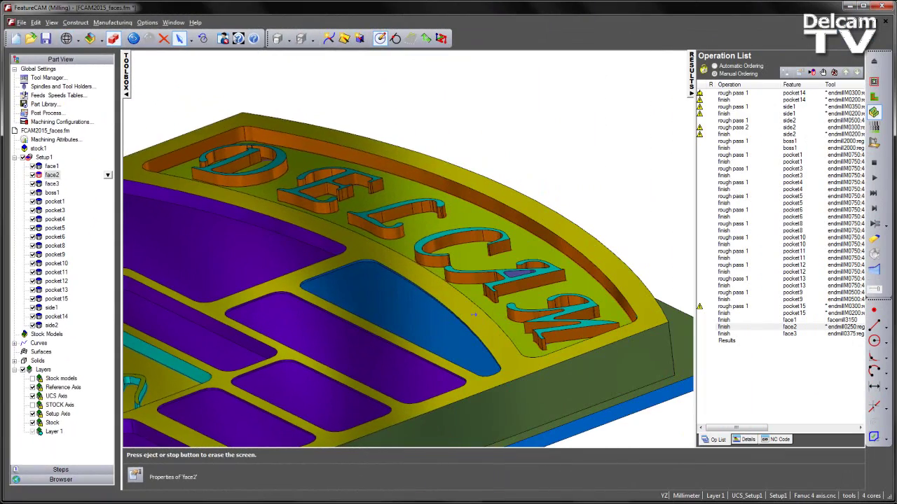
pyautogui.scroll(5, 510, 308)
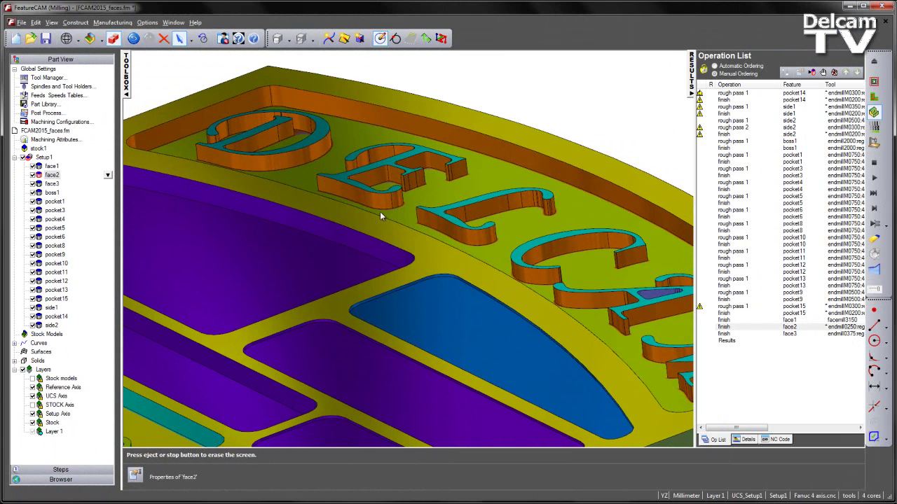